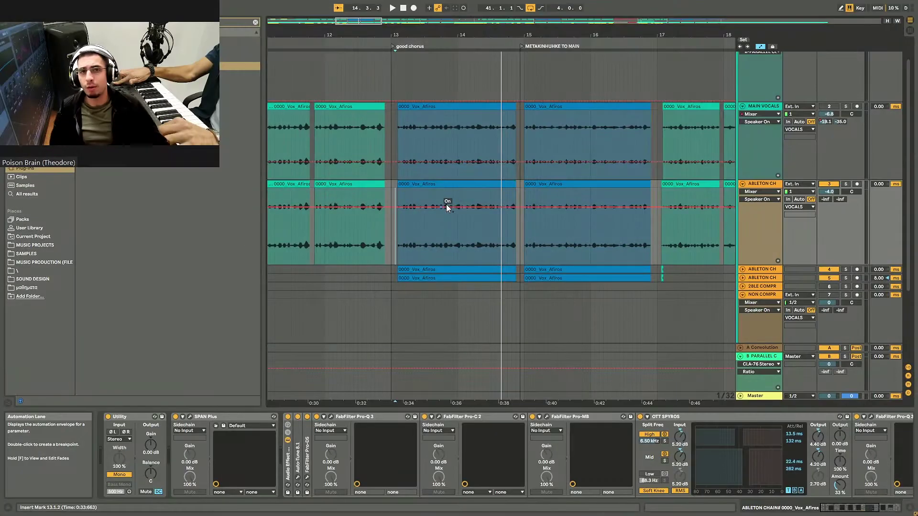
Start chorus playback and select the BACKS CHECK track to view its devices.
scroll(622, 173, "up", 2)
scroll(807, 267, "down", 5)
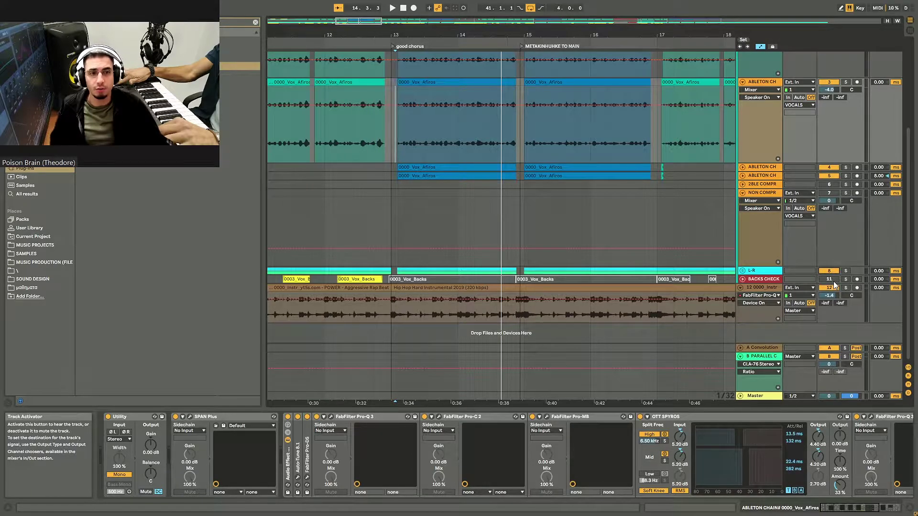
scroll(569, 224, "up", 2)
key("space")
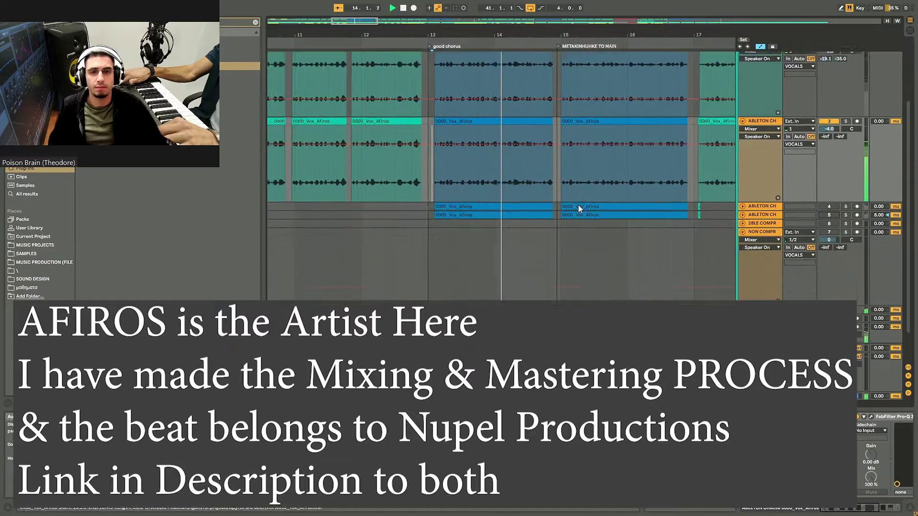
scroll(578, 204, "down", 2)
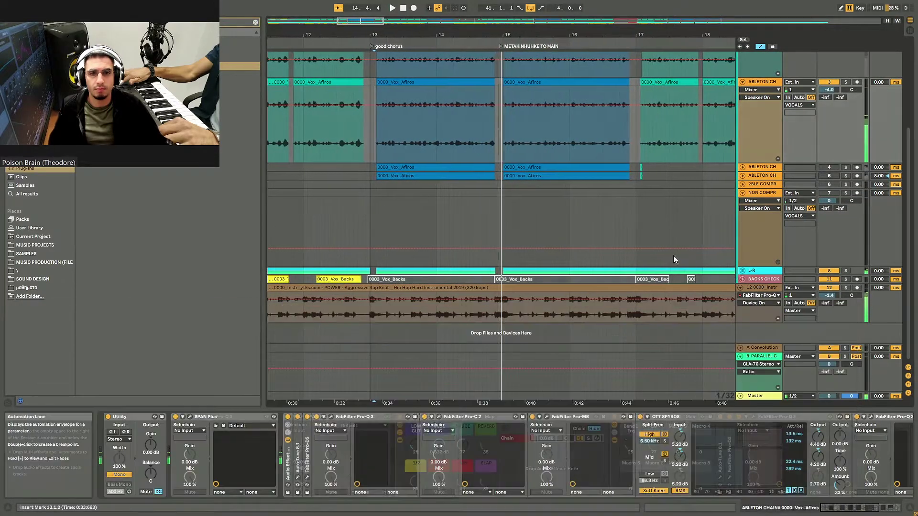
left_click(671, 251)
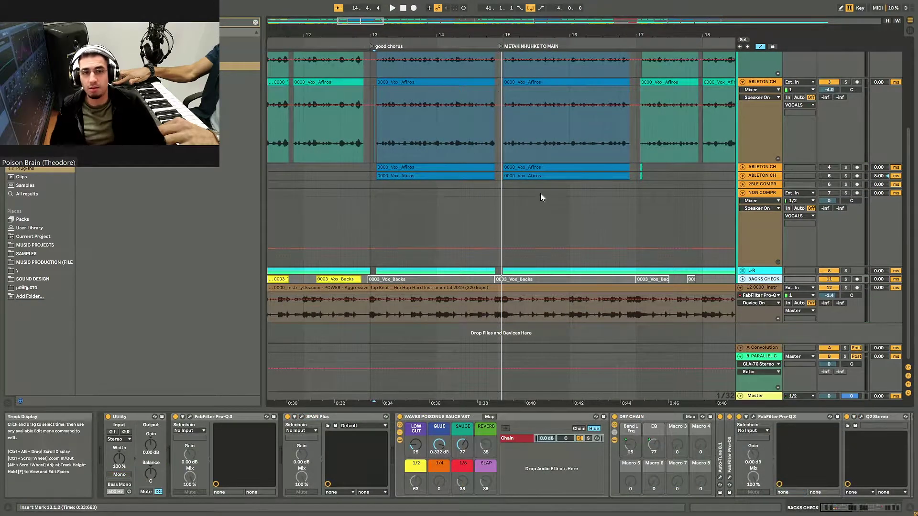
Expand the L-R group to show BACKS R and BACKS L, then play the bar-13 chorus.
scroll(540, 197, "up", 2)
scroll(598, 205, "up", 1)
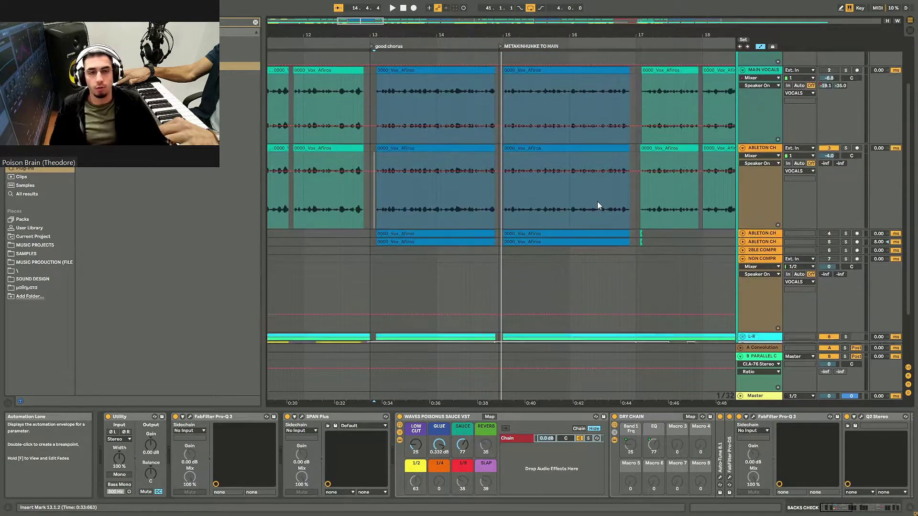
scroll(622, 215, "down", 3)
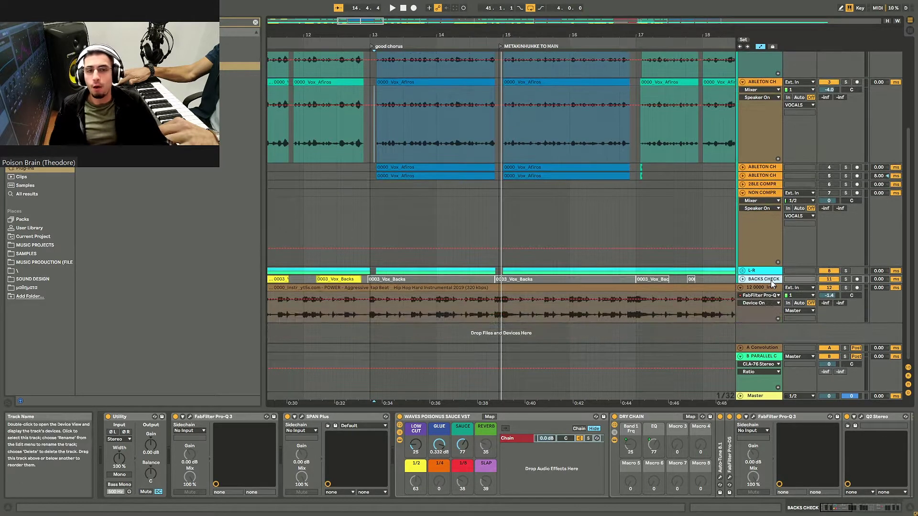
left_click(743, 271)
scroll(797, 273, "down", 2)
scroll(759, 237, "down", 2)
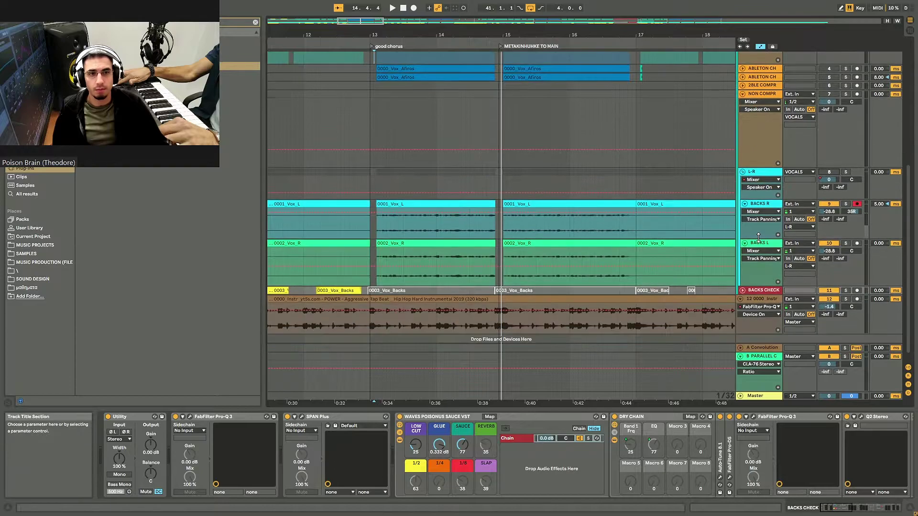
scroll(524, 230, "up", 2)
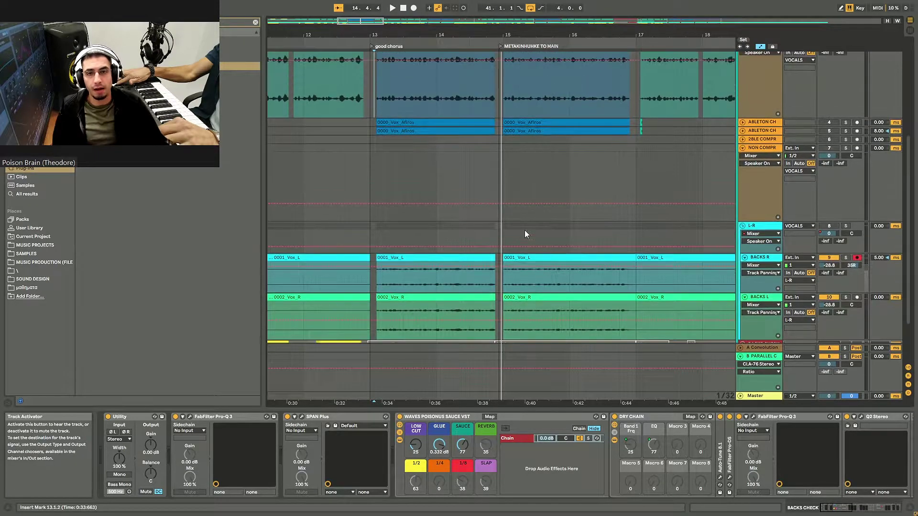
left_click(372, 98)
key("space")
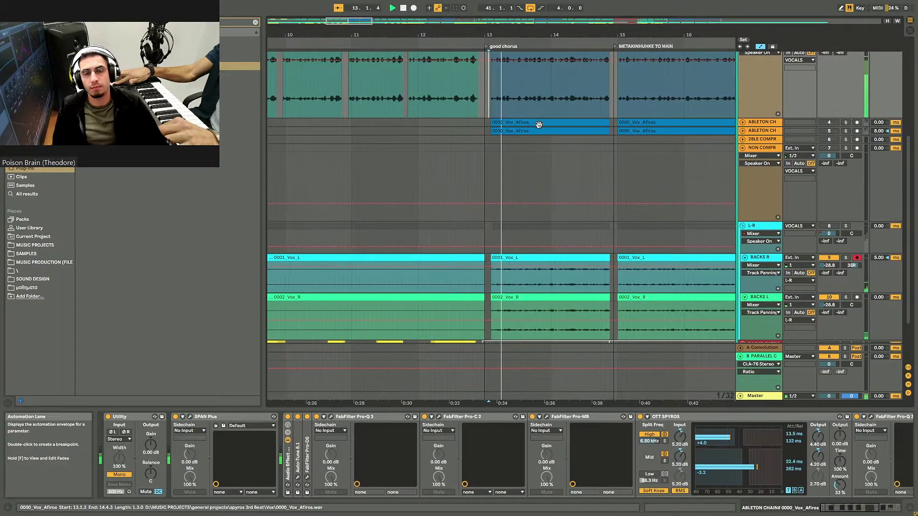
Scroll back up to the ABLETON CH chorus vocal tracks.
scroll(537, 123, "up", 3)
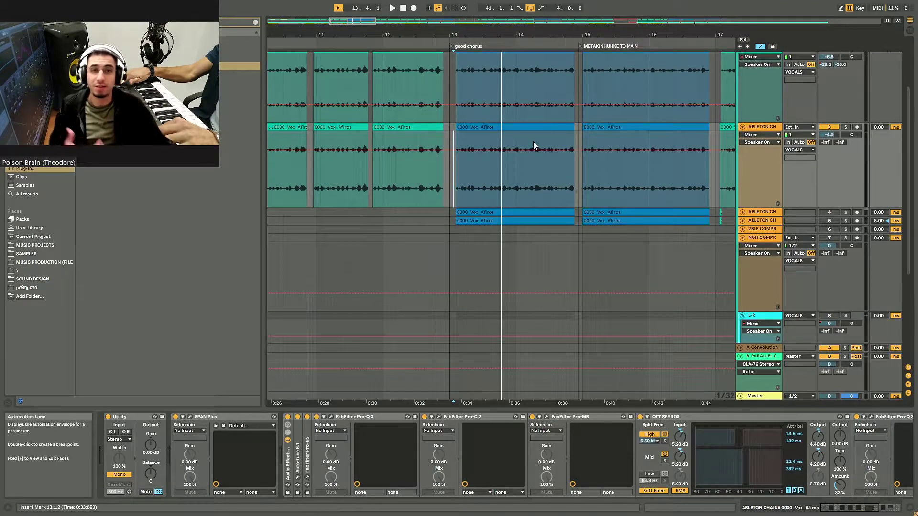
Activate and expand duplicate track 4, close the plugin window, and play both vocals.
left_click(828, 214)
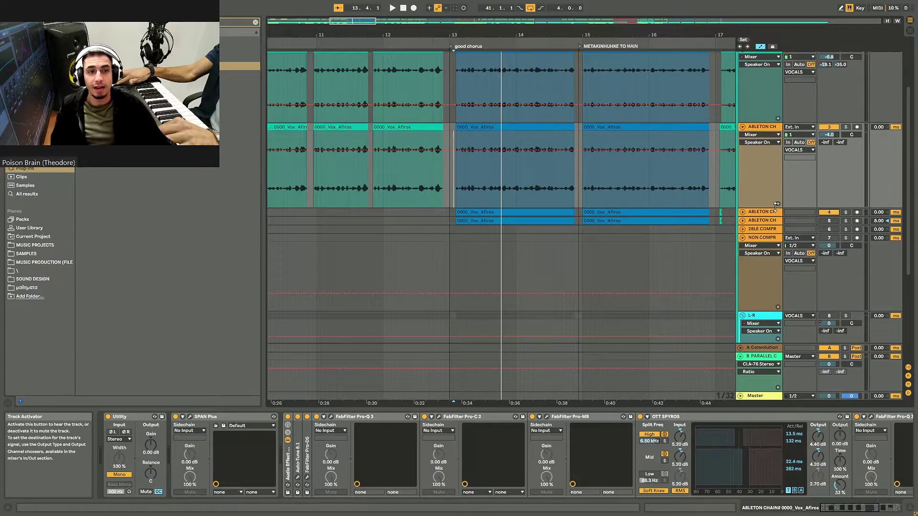
left_click(742, 212)
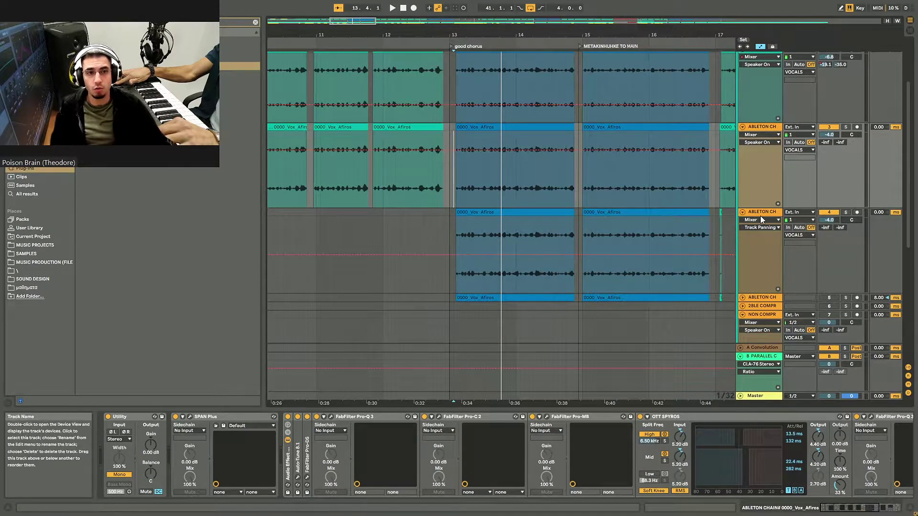
left_click(763, 217)
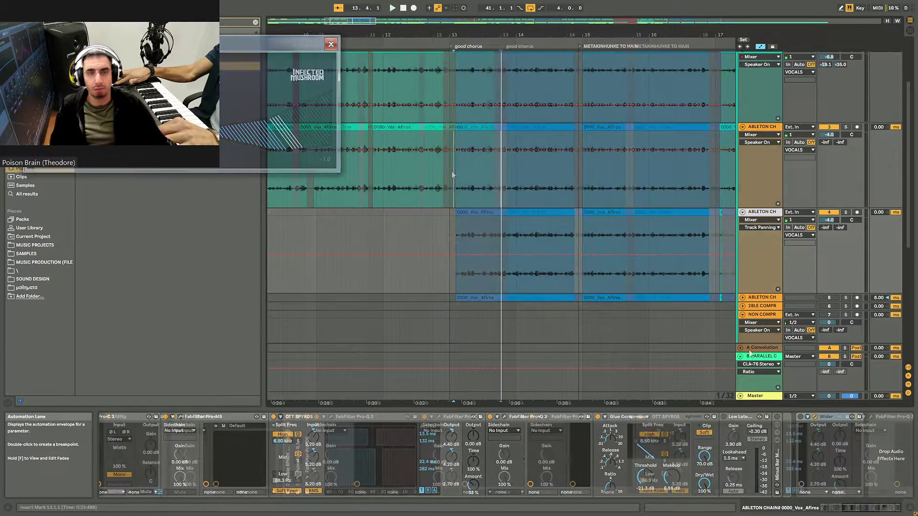
left_click(452, 171)
key("space")
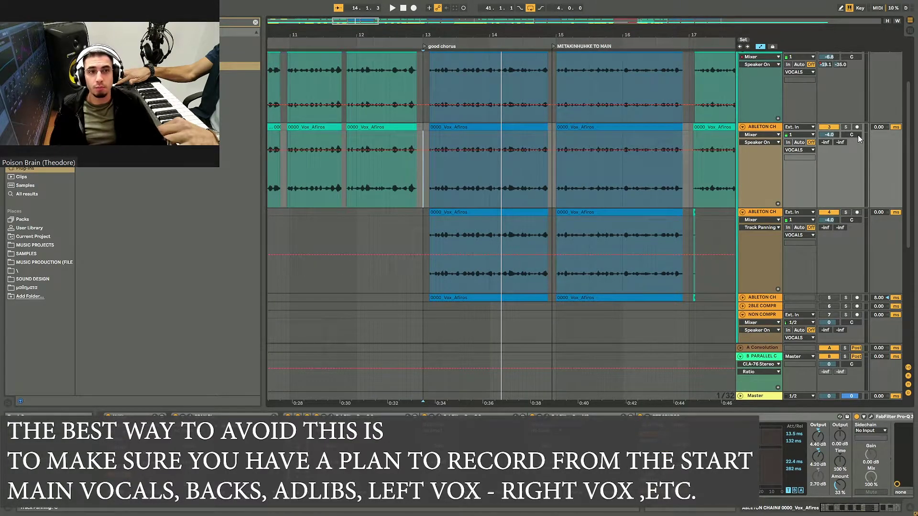
Pan track 3 to 50R and track 4 to 50L, with a 10 ms Track Delay on track 4.
left_click_drag(852, 135, 851, 123)
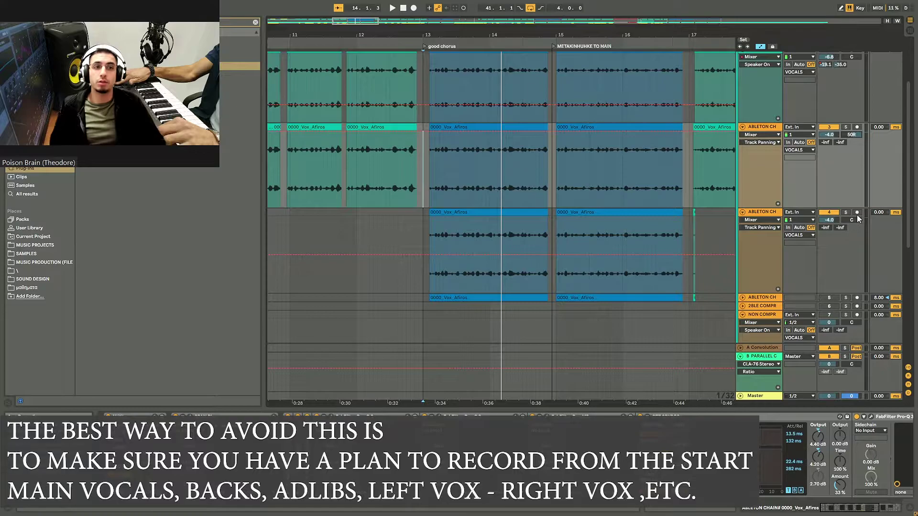
left_click_drag(852, 220, 851, 234)
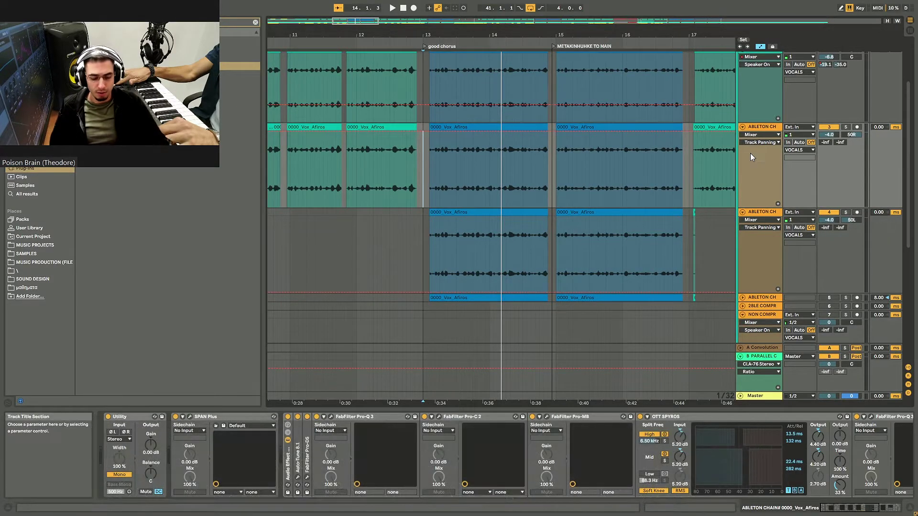
type("10")
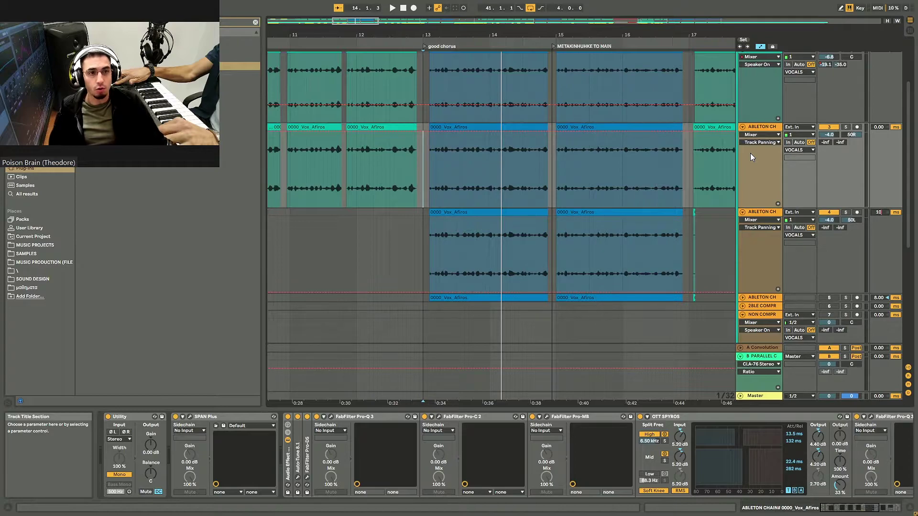
key("Return")
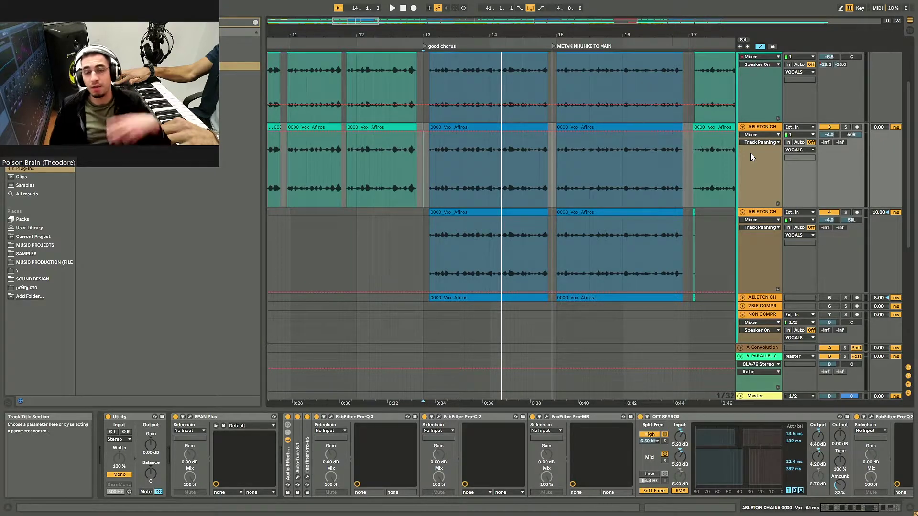
key("z")
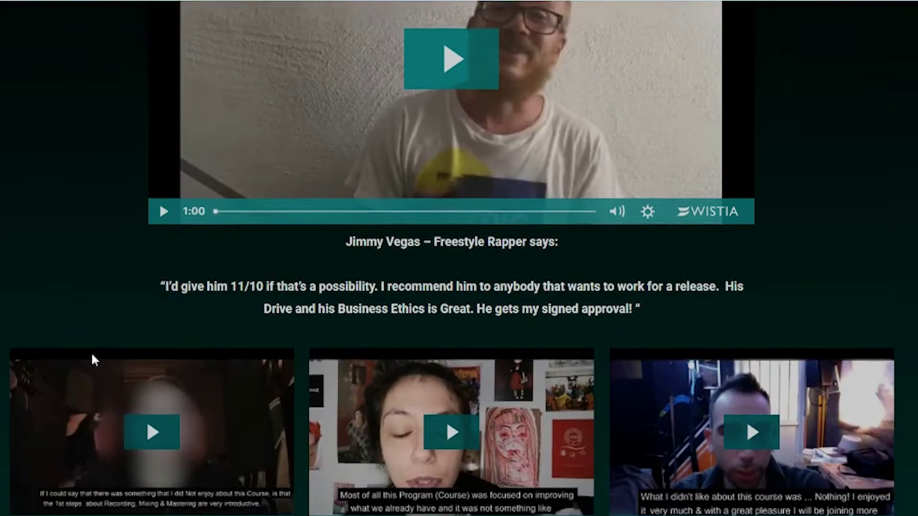
scroll(92, 352, "down", 4)
scroll(93, 349, "down", 5)
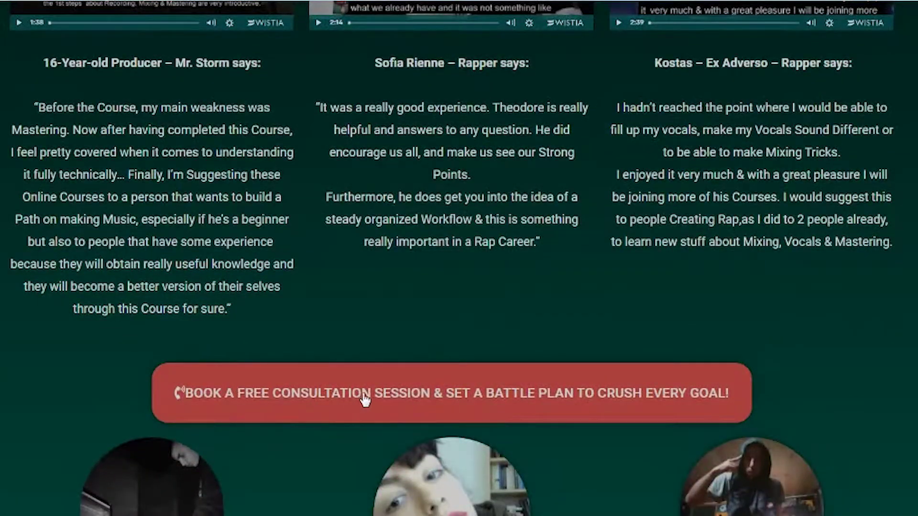